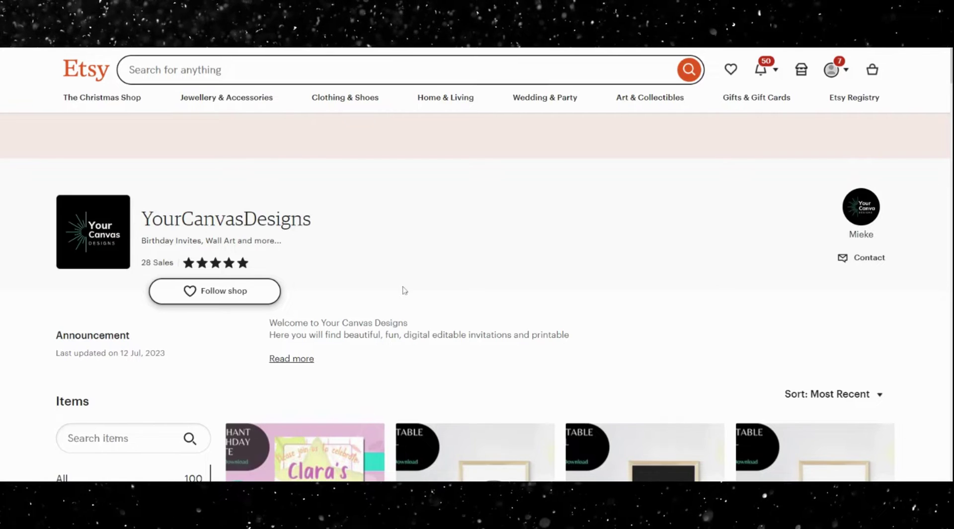
Step: Scroll the YourCanvasDesigns shop down to the Halloween invites in the Items grid
scroll(404, 291, down, 4)
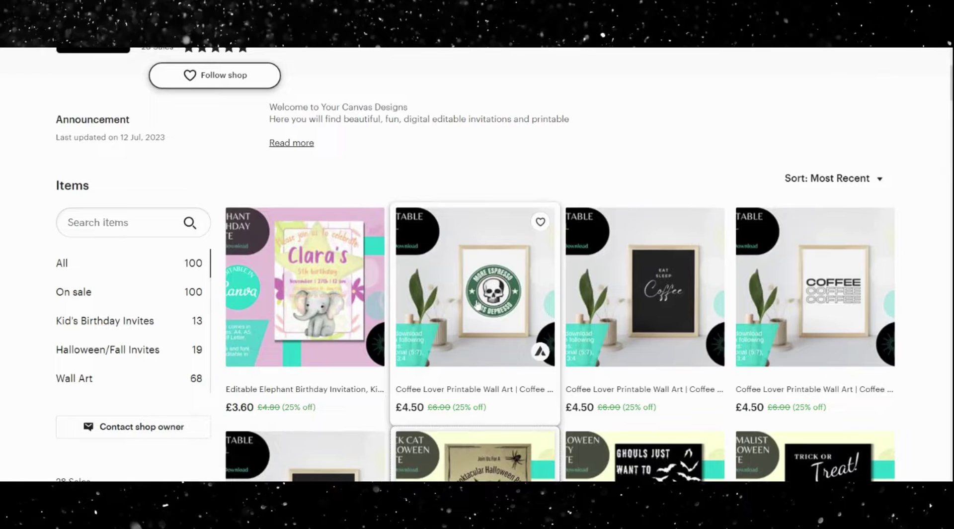
scroll(476, 304, down, 1)
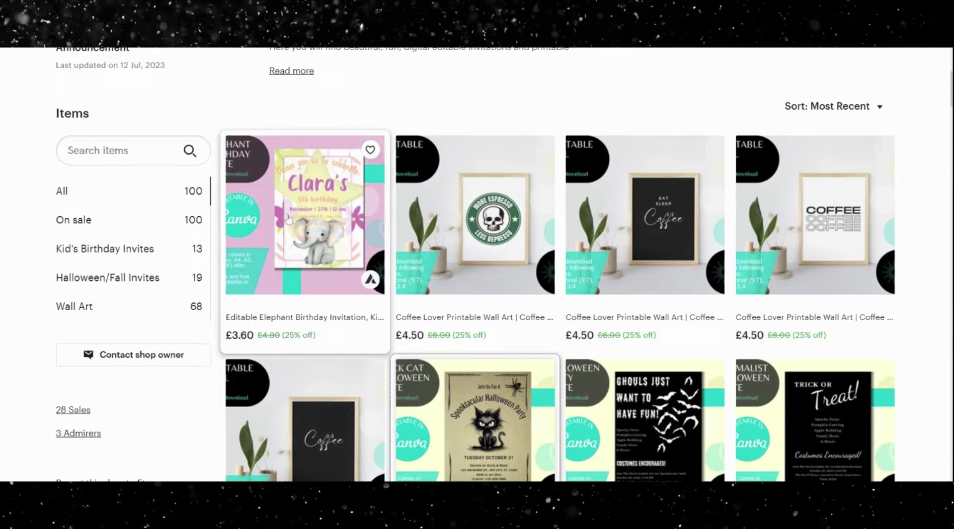
scroll(288, 219, down, 3)
scroll(288, 219, down, 2)
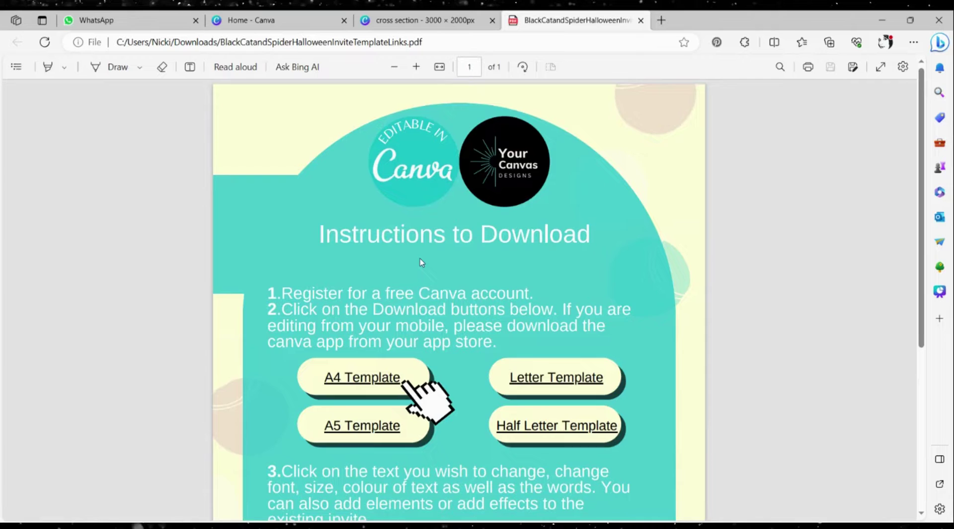
Step: Follow the A5 Template link in the invite PDF to the Canva template
scroll(422, 263, down, 1)
scroll(422, 262, down, 1)
scroll(422, 262, up, 1)
scroll(422, 263, up, 1)
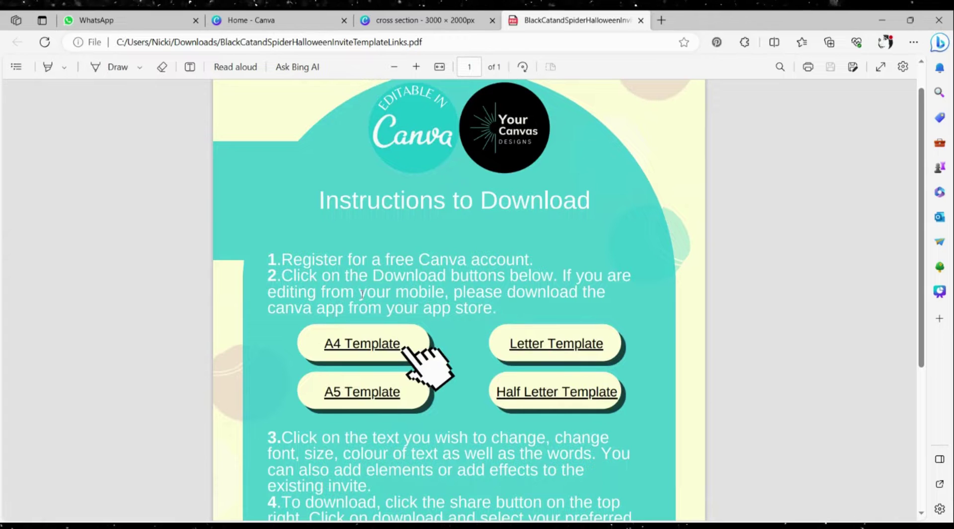
click(359, 395)
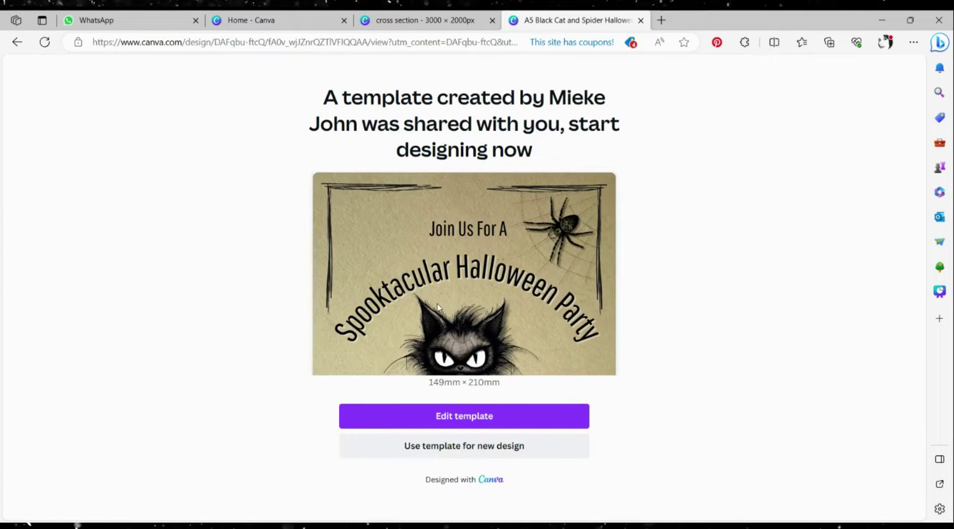
Step: Choose Edit template to load the black cat invite into the Canva editor
click(448, 423)
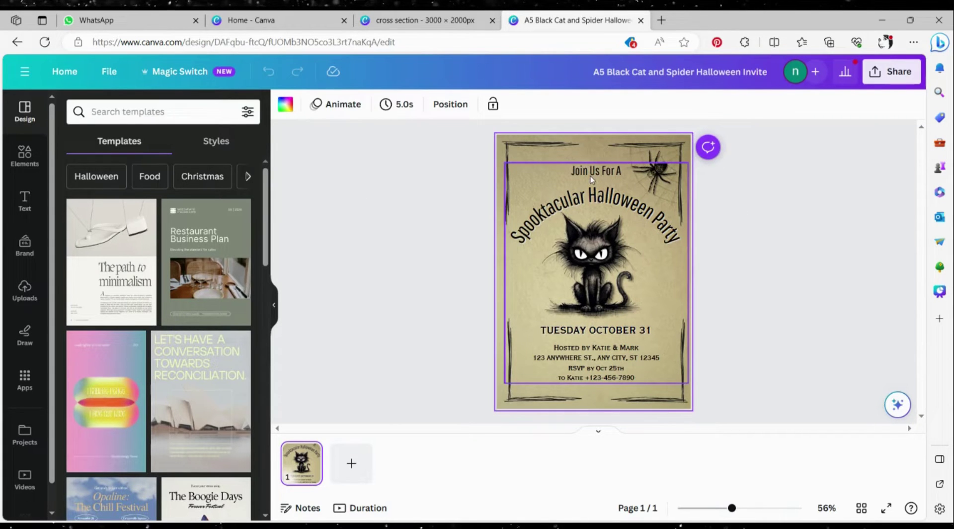
Step: Change the date line from TUESDAY OCTOBER 31 to SATURDAY OCTOBER 28
click(575, 221)
double_click(529, 234)
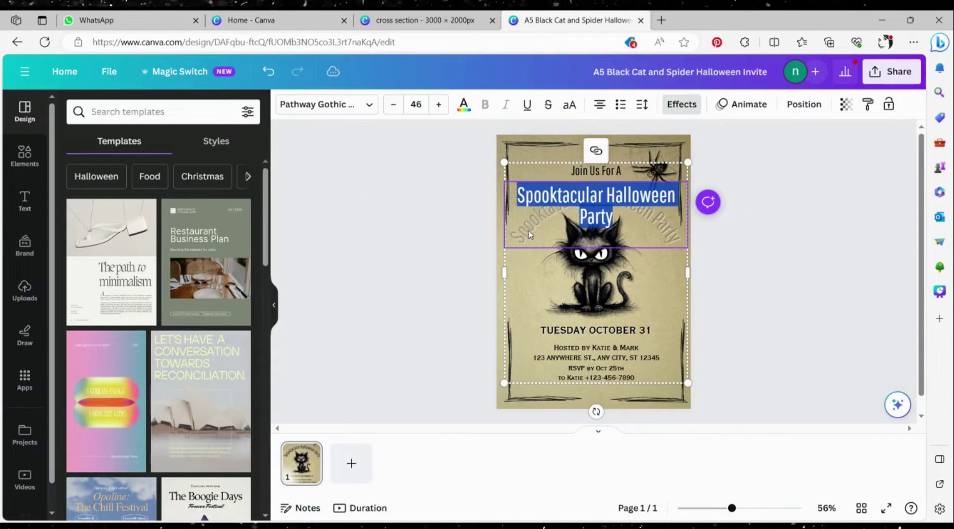
click(608, 278)
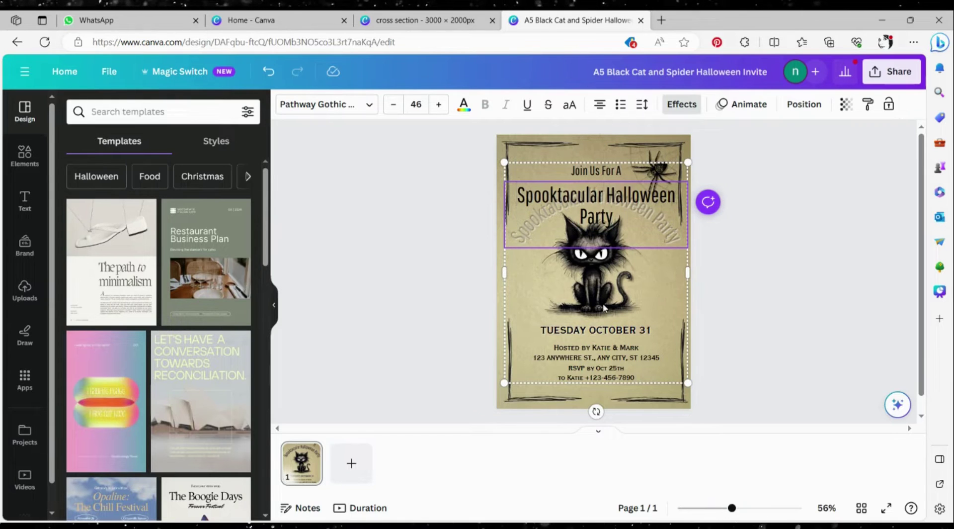
double_click(572, 329)
double_click(572, 329)
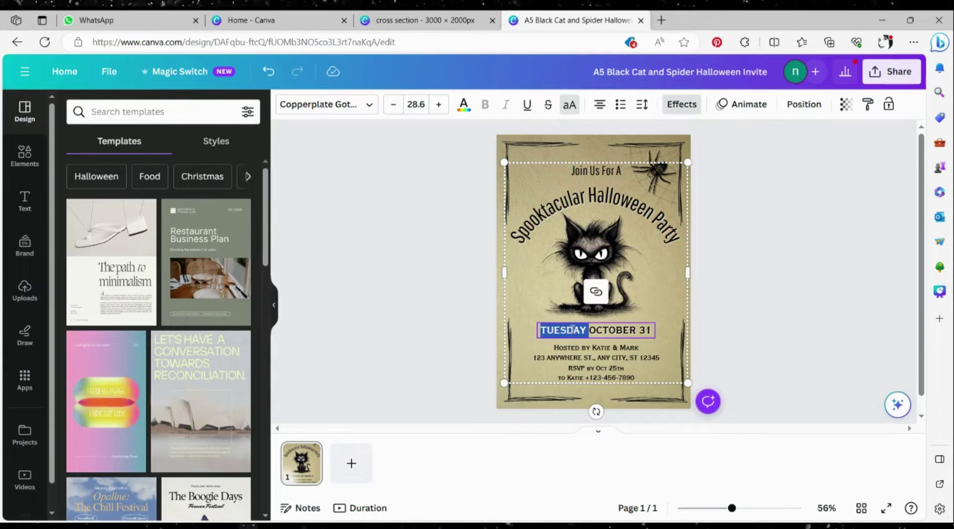
text(SATUR)
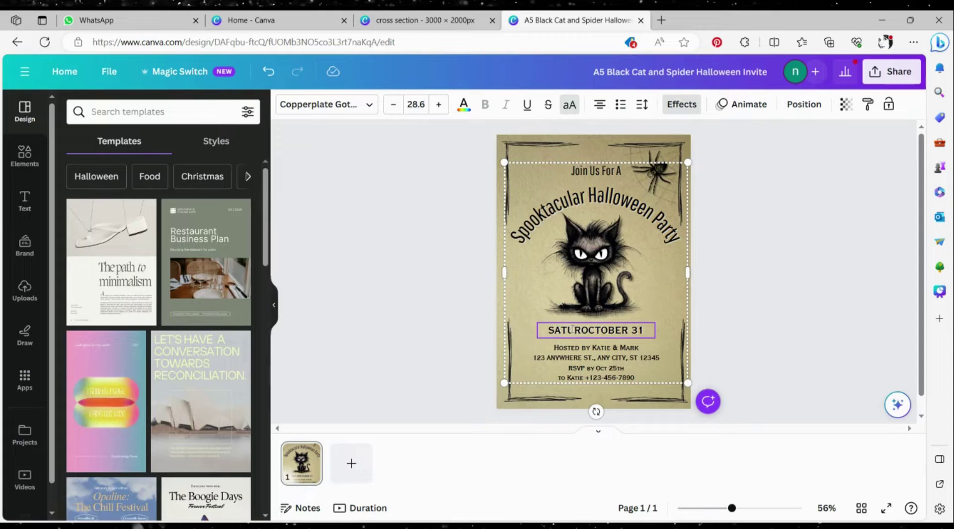
text(DAY)
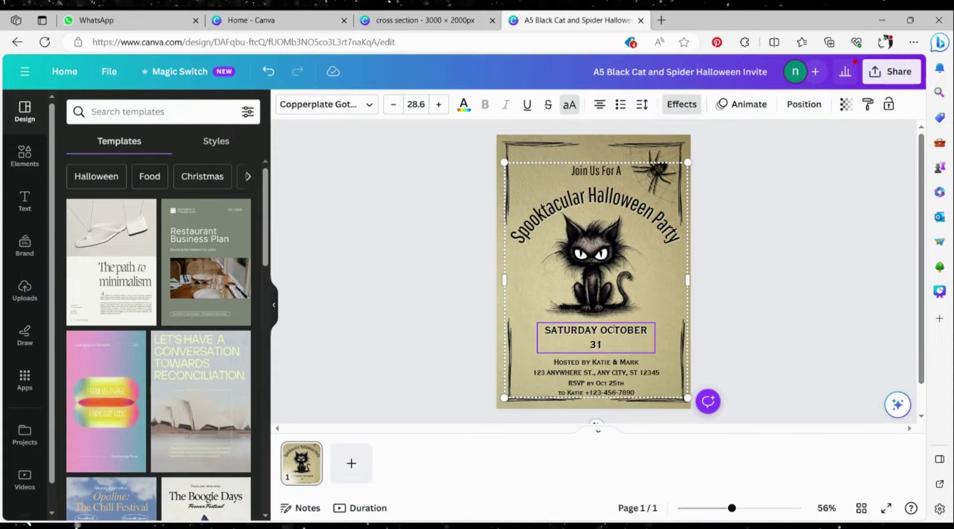
double_click(595, 344)
text(2)
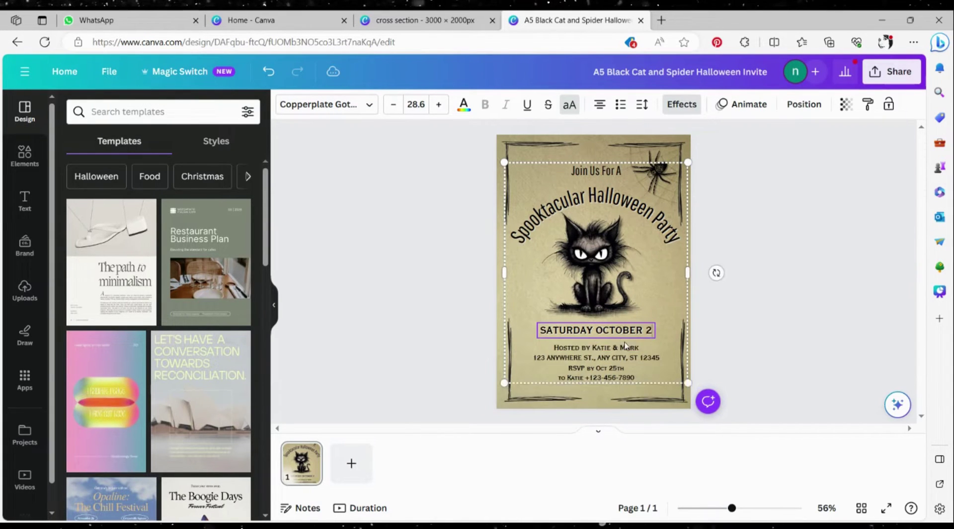
text(8)
click(412, 345)
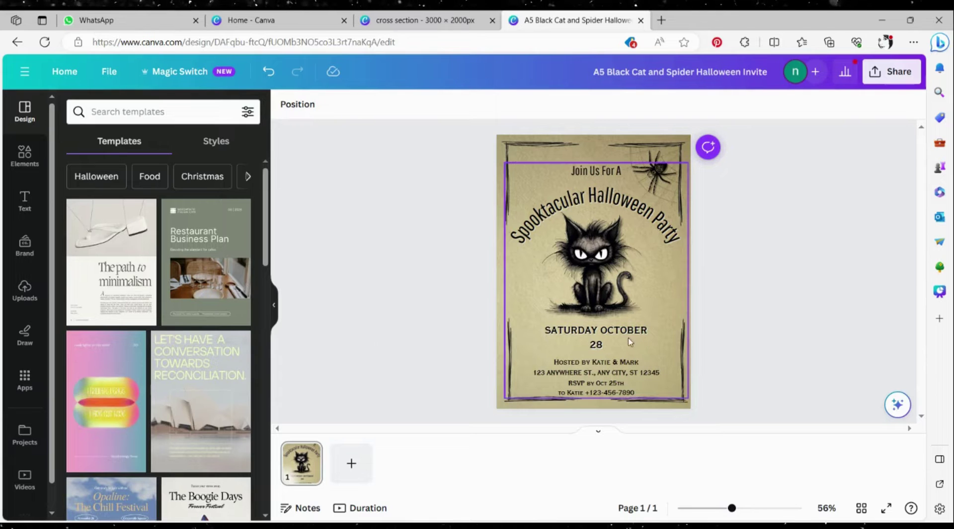
Step: Ungroup the invite's text elements and select the date line on its own
click(611, 332)
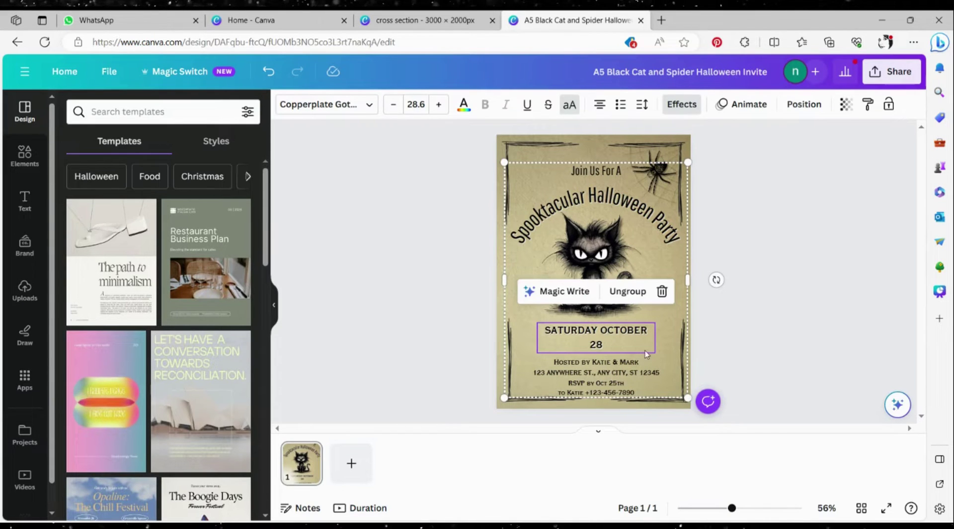
click(629, 291)
click(744, 324)
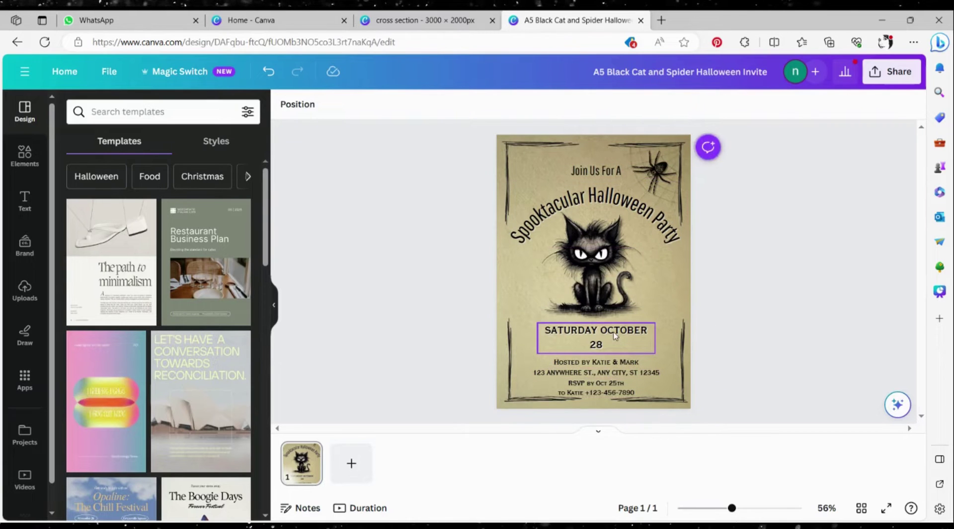
click(646, 337)
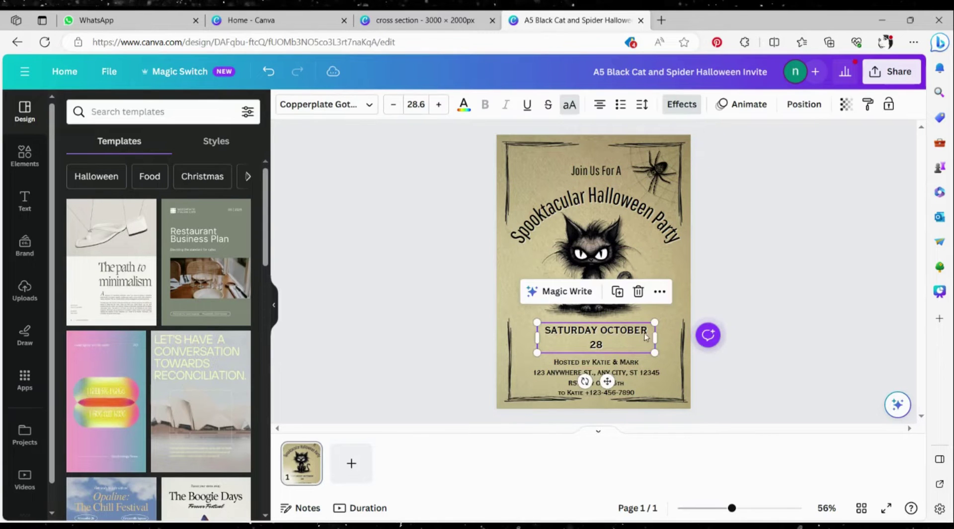
Step: Make the SATURDAY OCTOBER 28 date text one size smaller
double_click(618, 344)
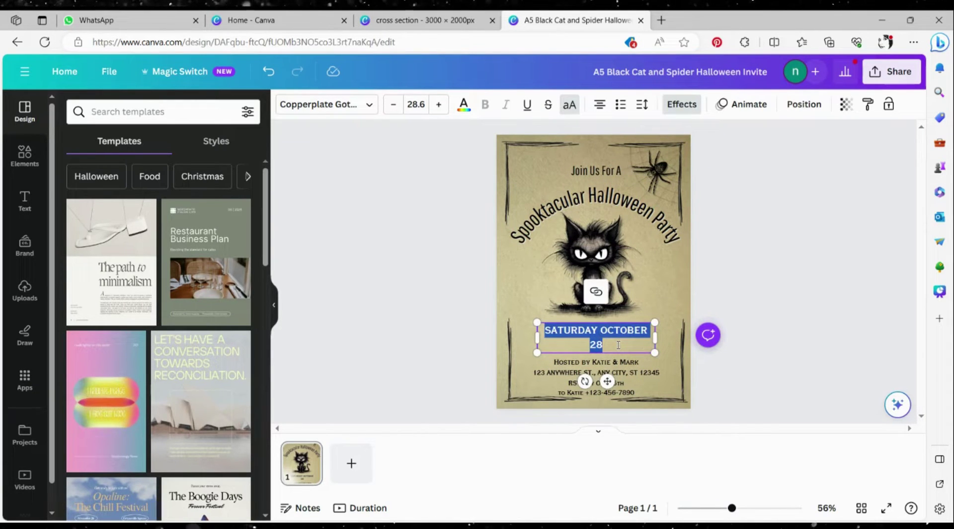
click(393, 104)
click(414, 273)
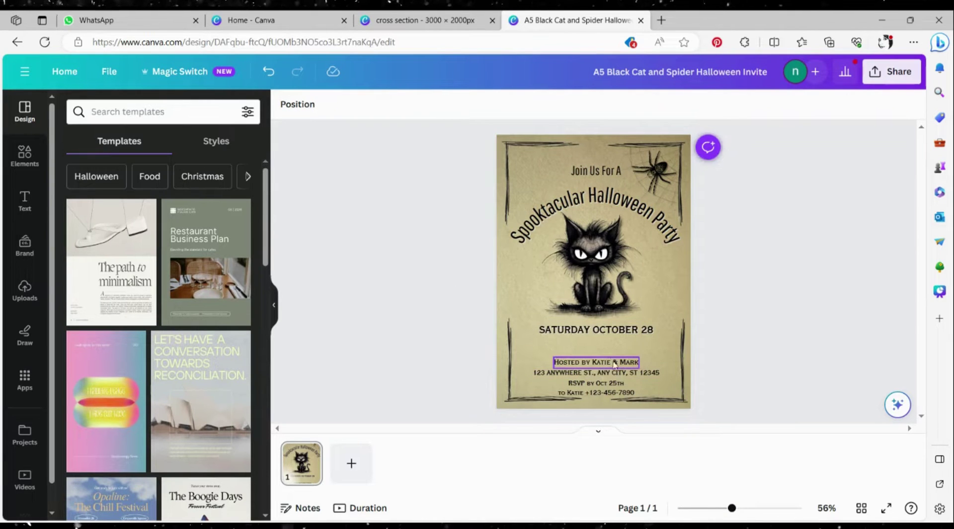
Step: Move the host, address and RSVP lines together slightly up
click(619, 374)
shift+click(597, 362)
shift+click(577, 386)
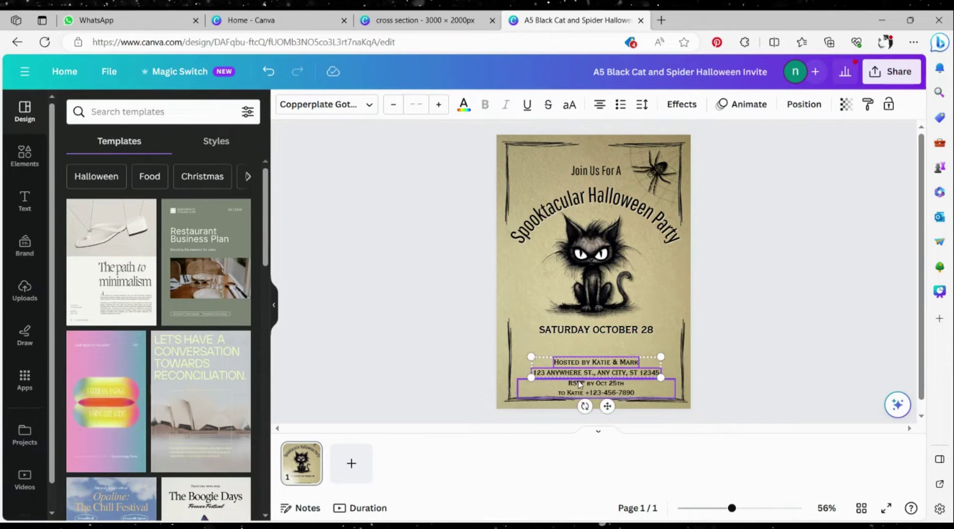
right_click(572, 388)
click(568, 389)
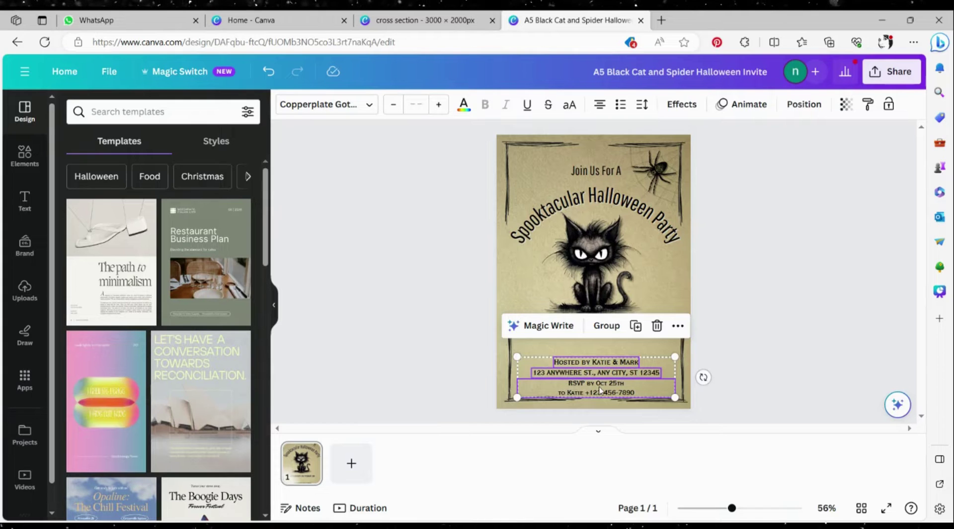
drag(568, 388, 567, 380)
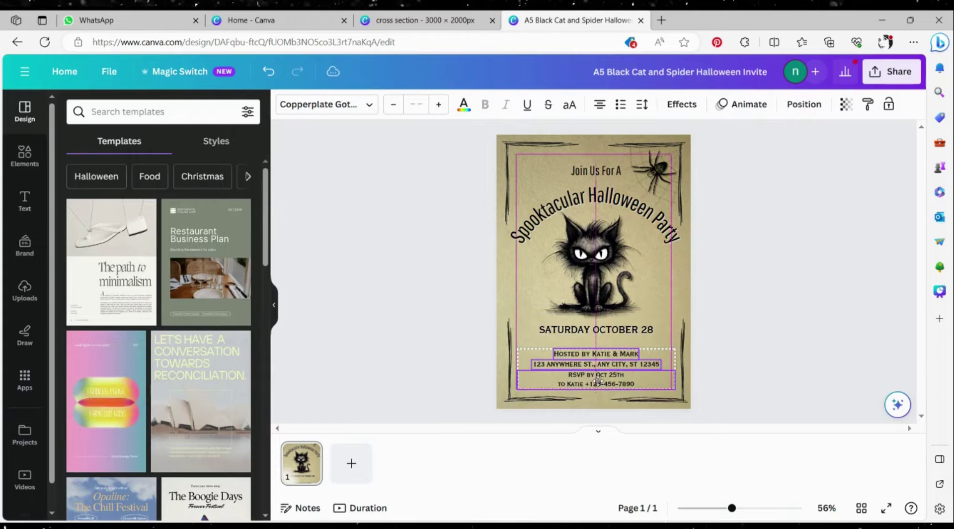
click(605, 355)
Step: Replace the host line with 'Hosted By Utterly Cutterly', fixing the stray V
double_click(639, 353)
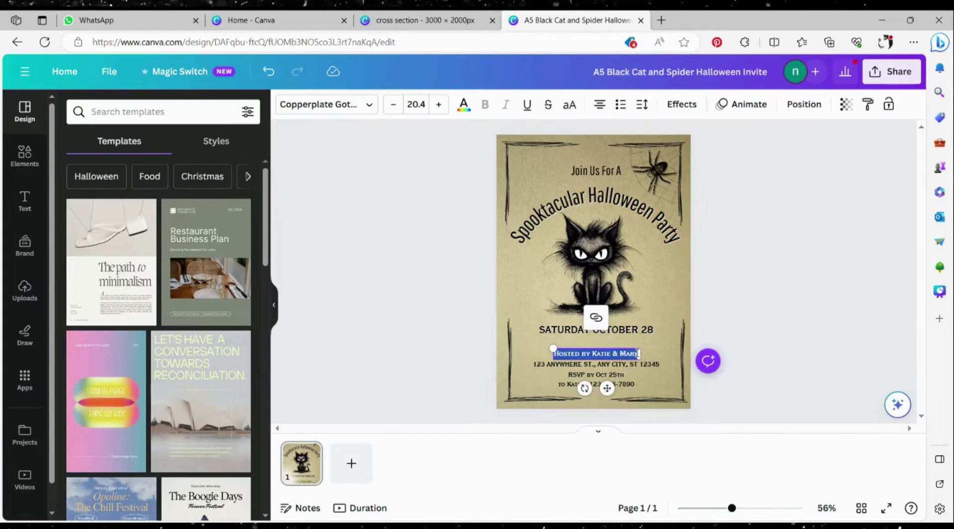
text(Hoste)
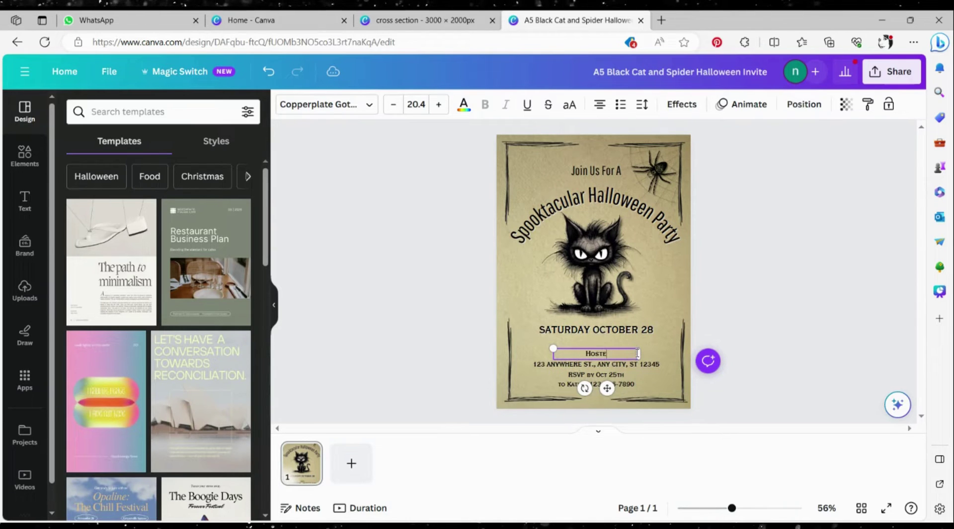
text(d By Ut)
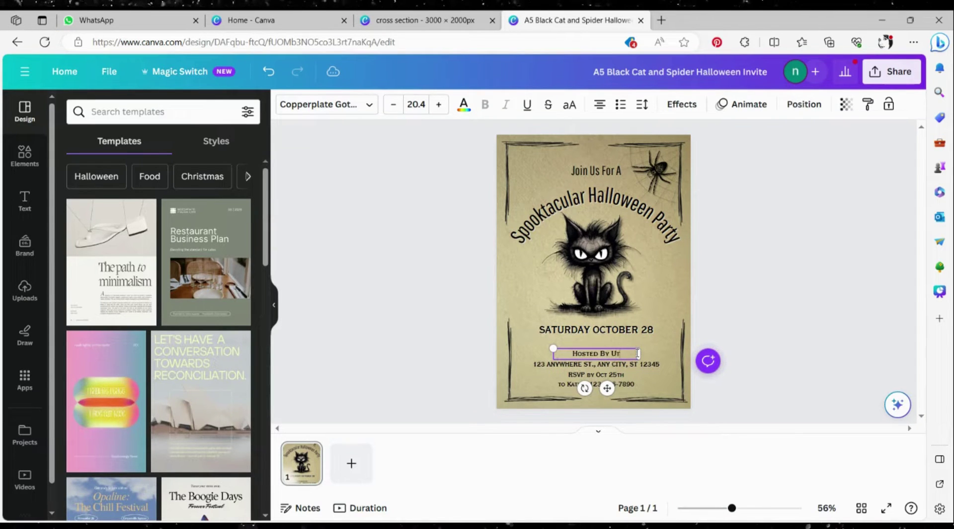
text(terly)
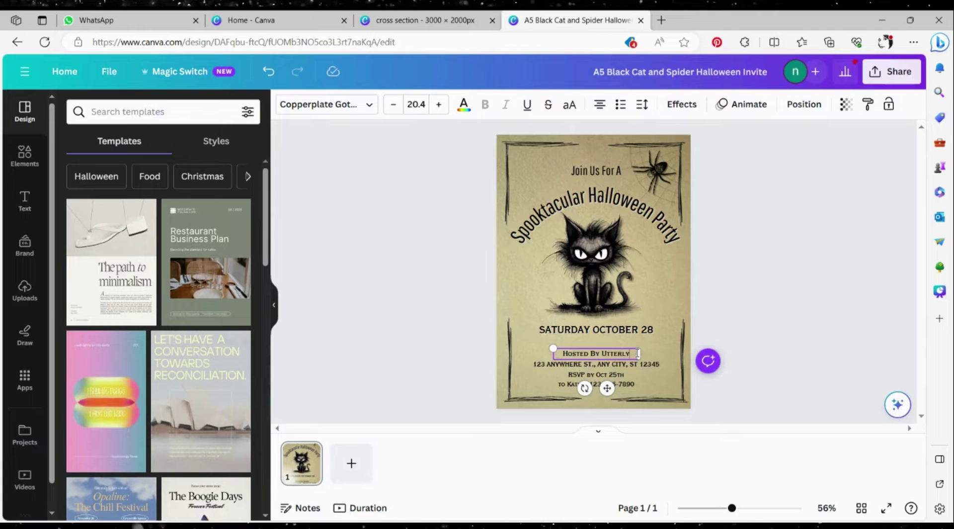
text( Vutterl)
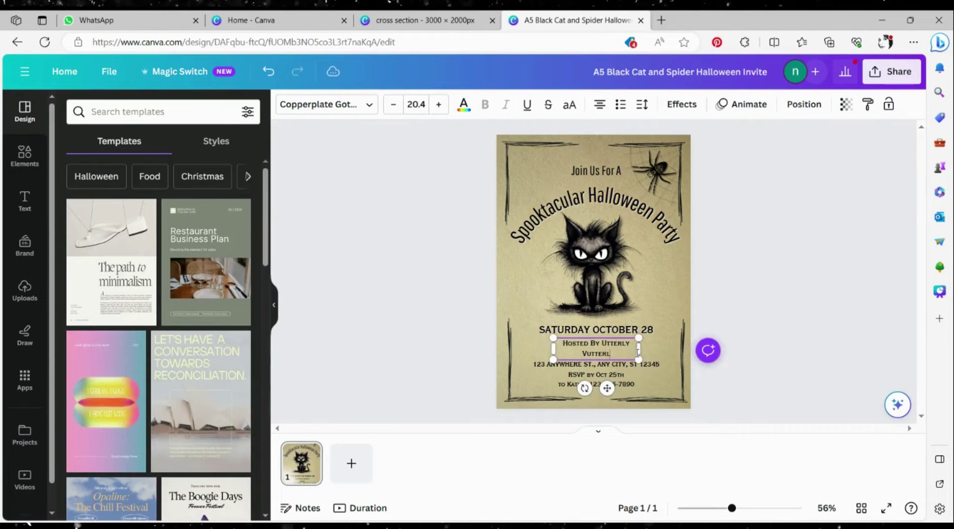
text(y)
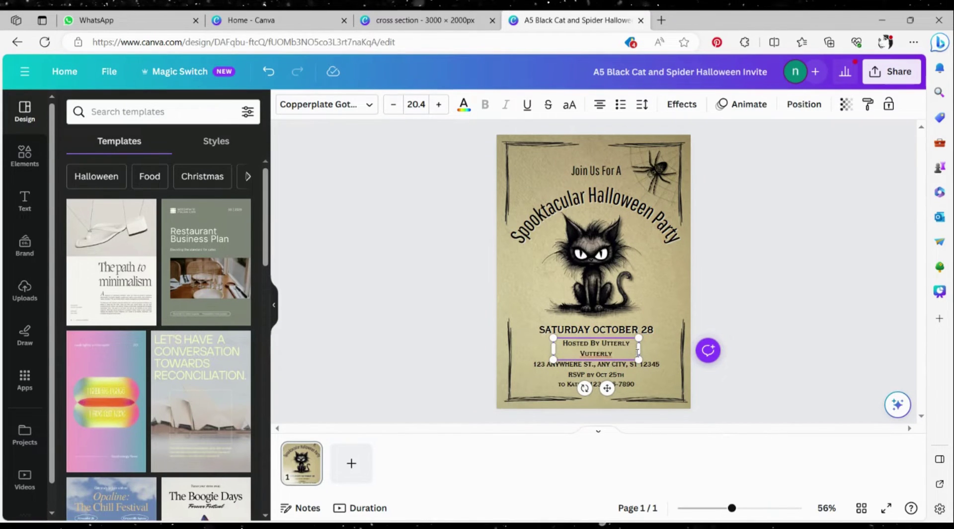
key(Home)
key(shift+Right)
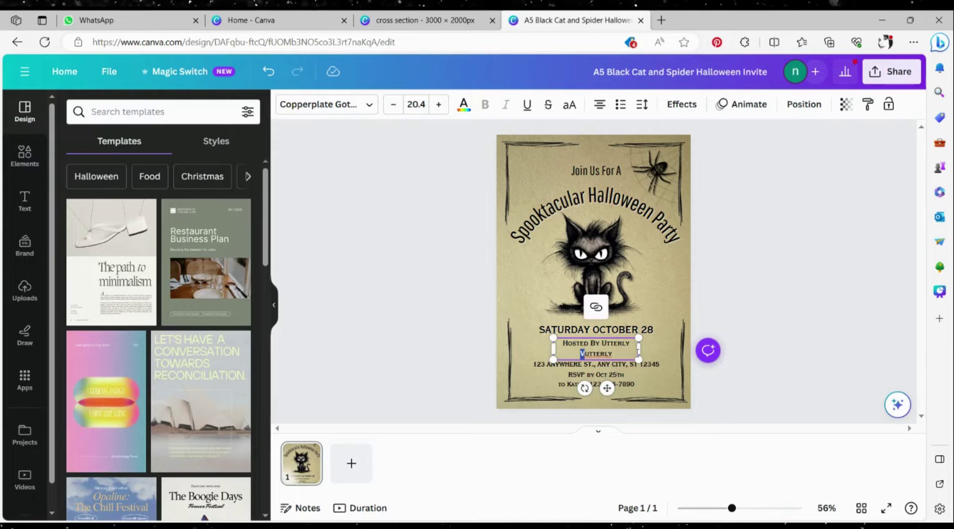
text(C)
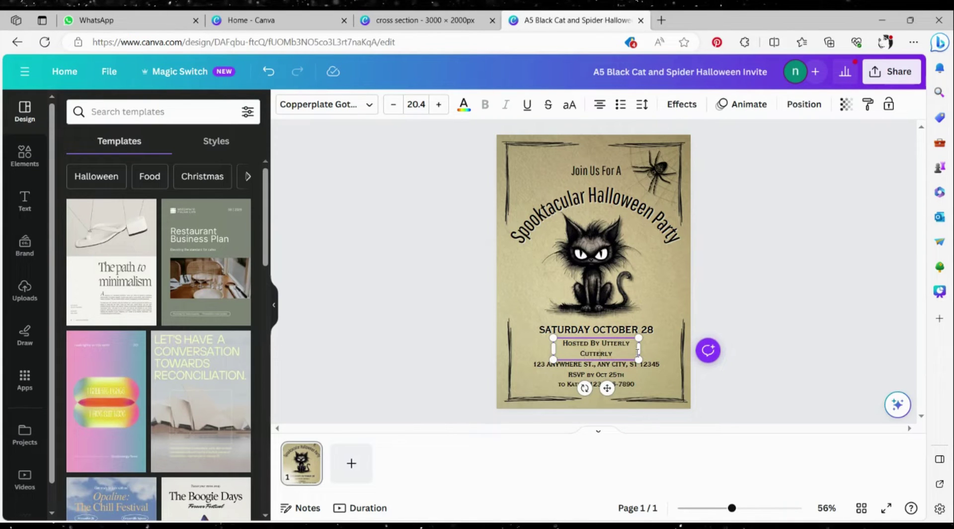
Step: Reduce the host line font size three steps and widen its box onto one line
key(ctrl+a)
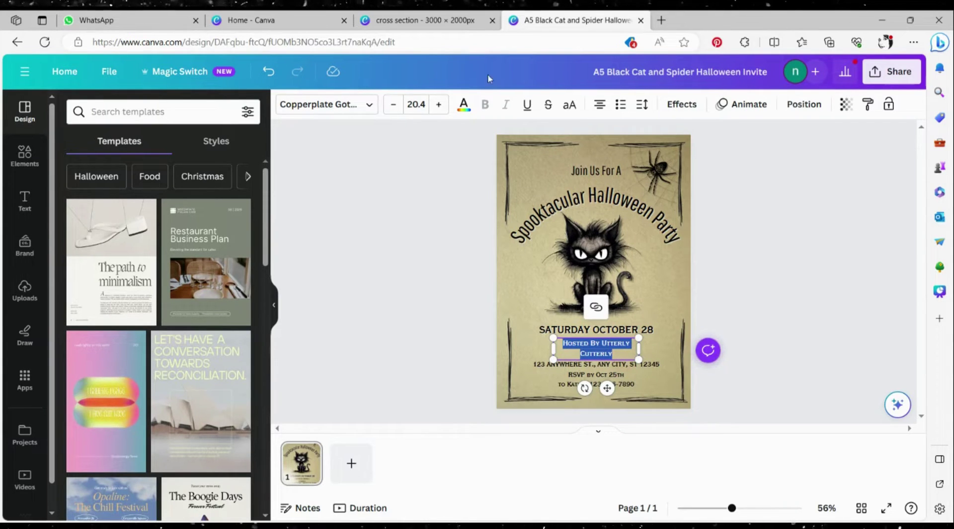
click(395, 106)
click(395, 106)
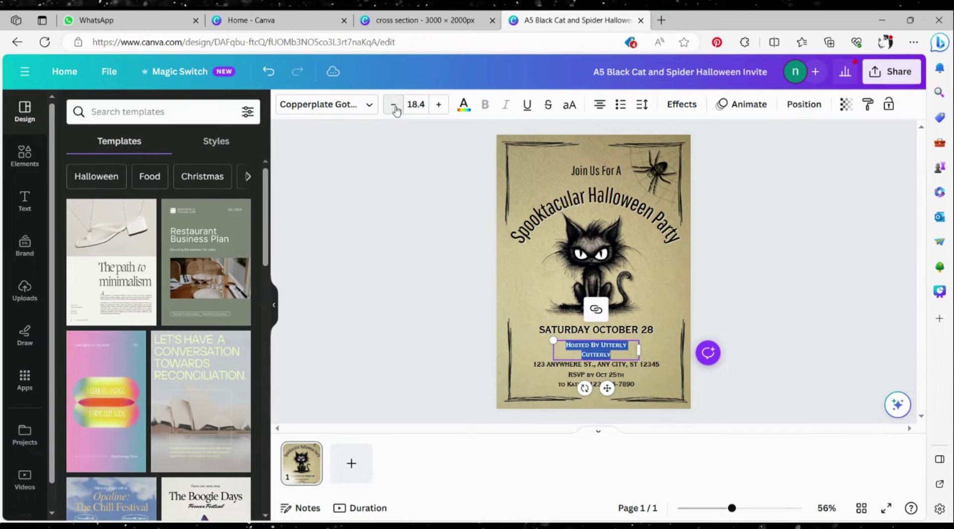
click(395, 106)
click(441, 311)
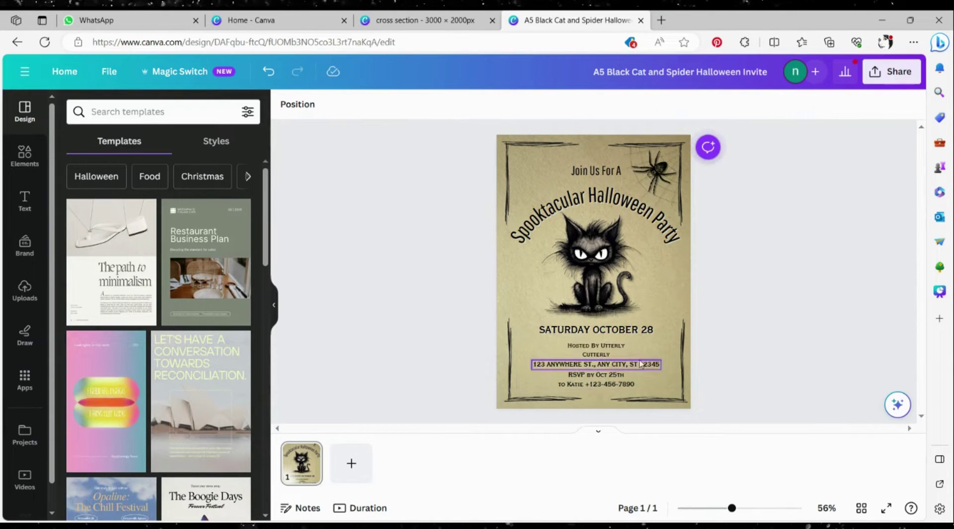
click(625, 354)
drag(638, 351, 661, 354)
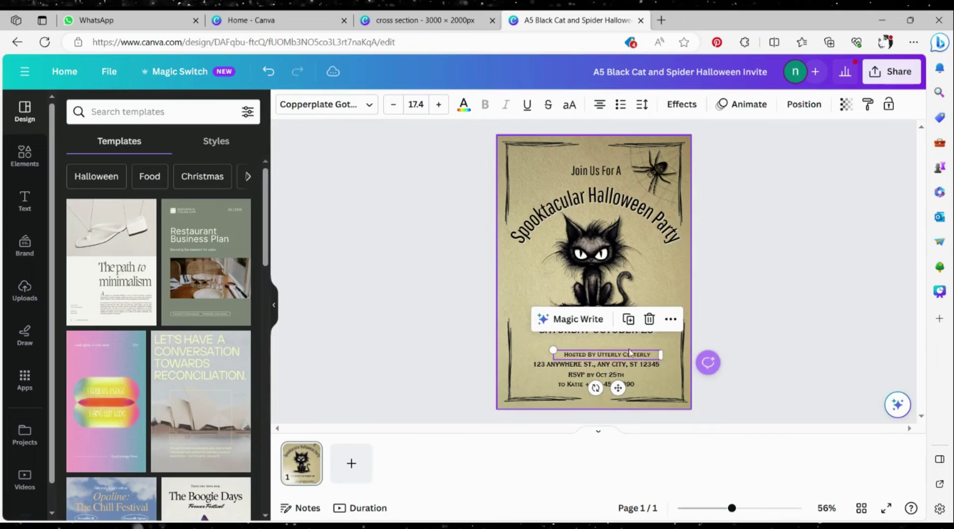
Step: Move the host line up under the date and align it to the page centre
click(702, 324)
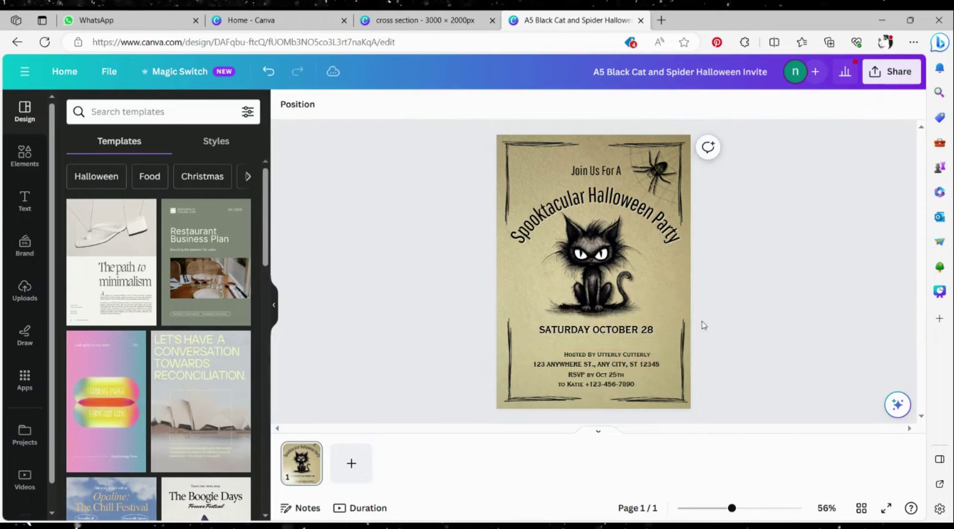
drag(634, 358, 623, 351)
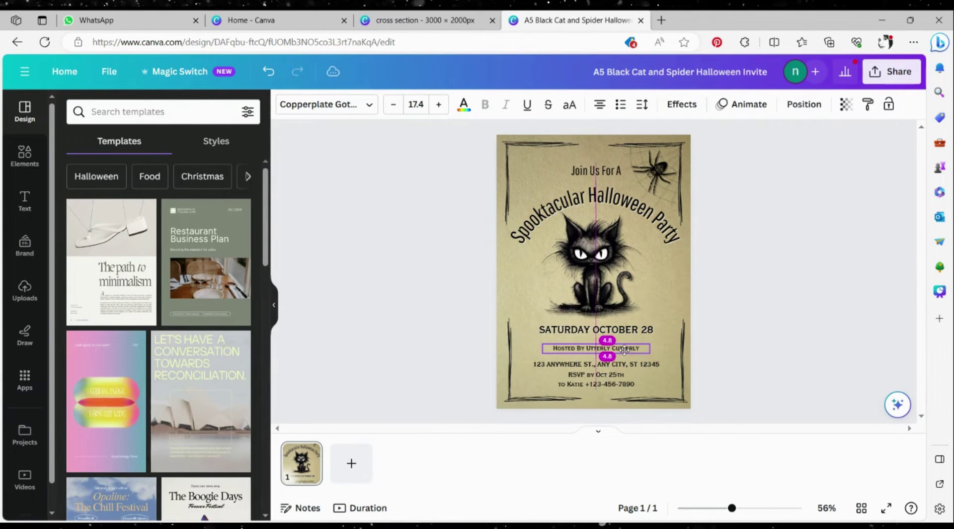
click(659, 313)
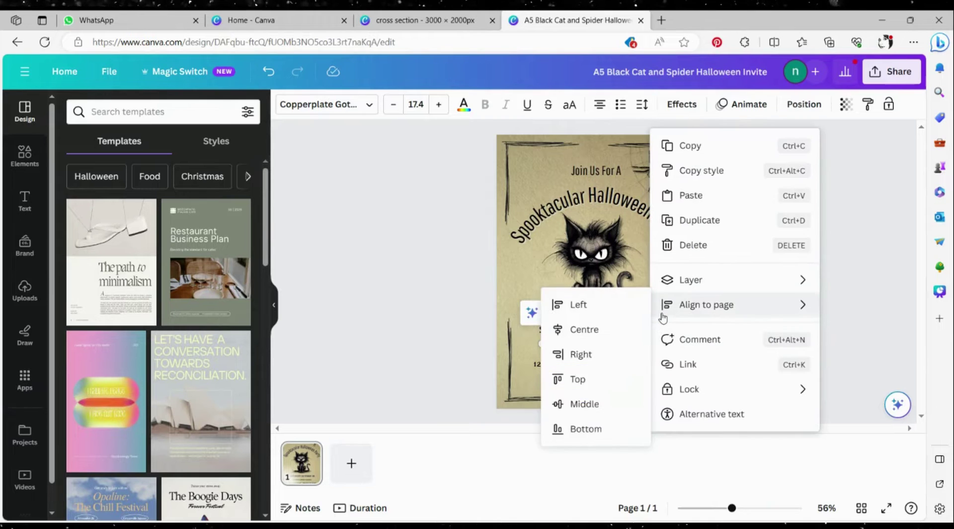
click(388, 347)
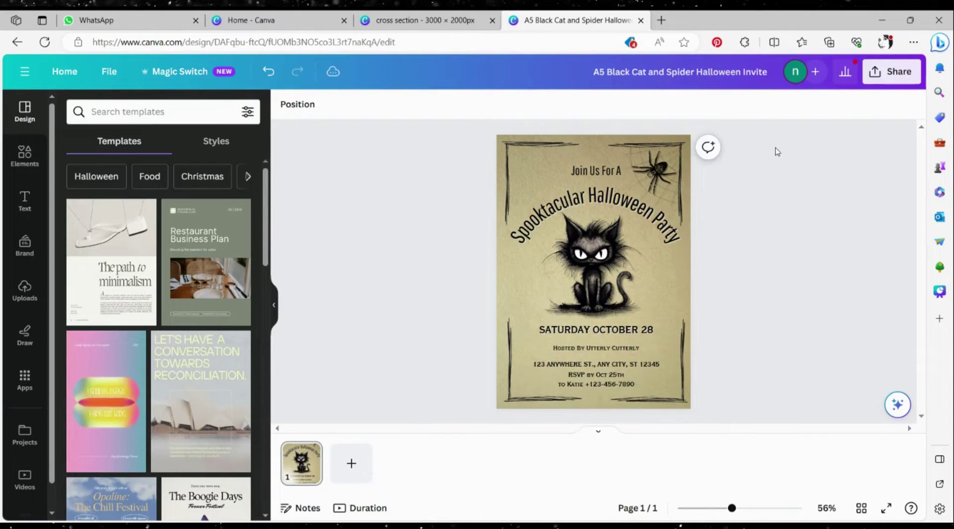
click(623, 355)
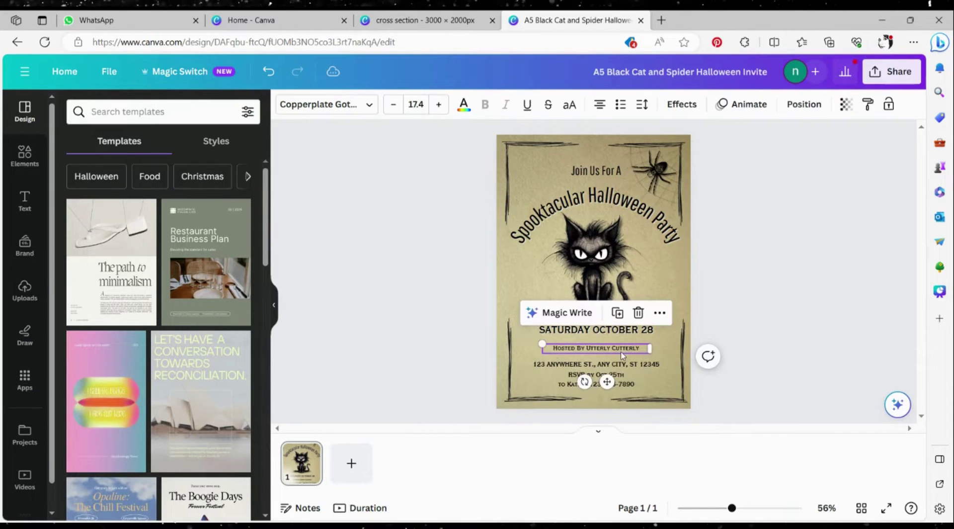
click(801, 104)
click(199, 242)
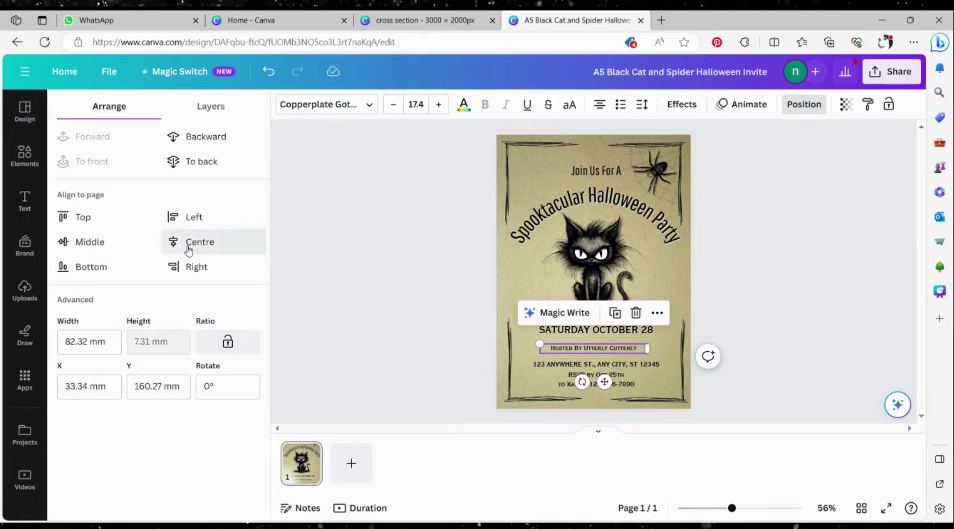
click(392, 305)
click(584, 366)
Step: Change the RSVP contact name from Katie to Nic
double_click(585, 379)
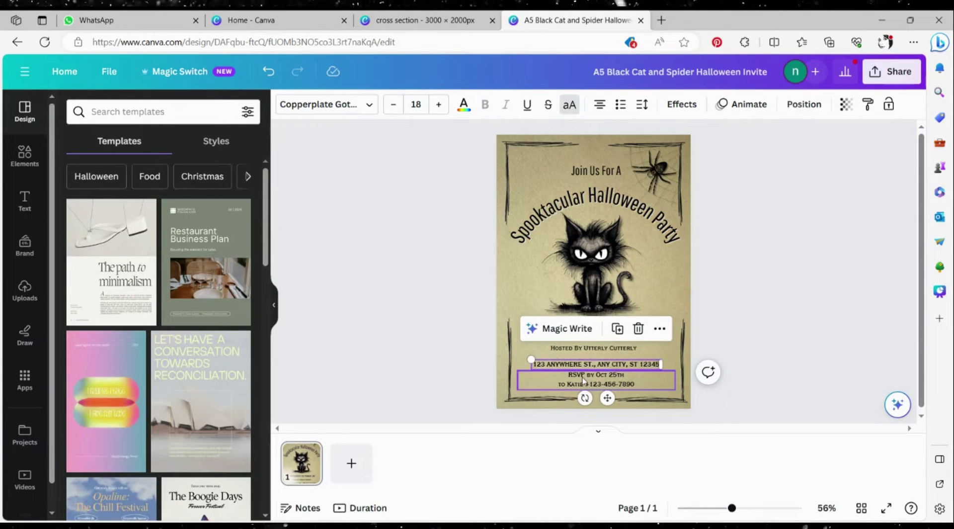
click(616, 374)
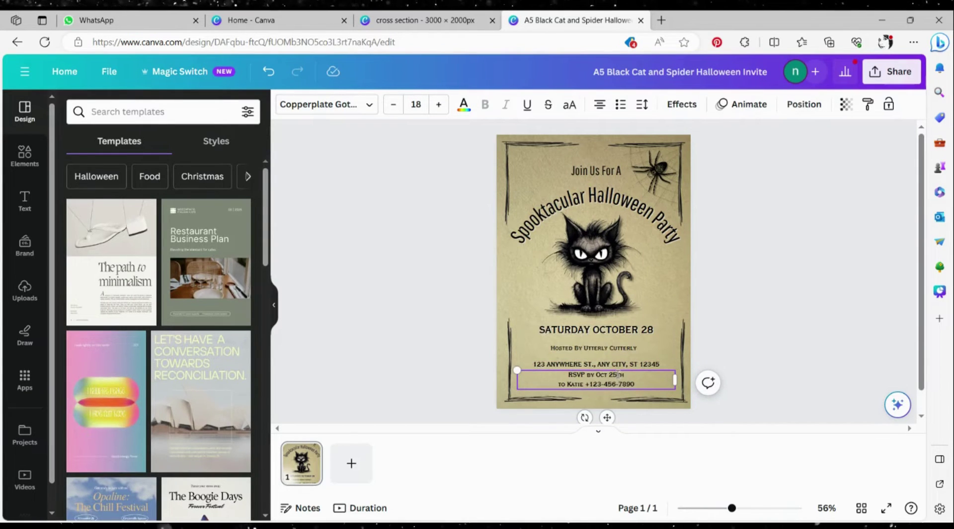
double_click(575, 384)
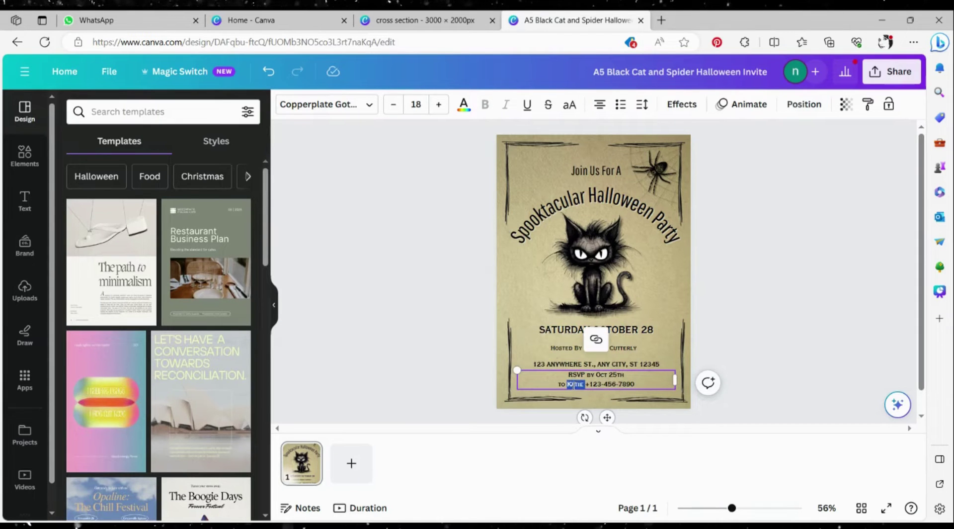
text(Nic)
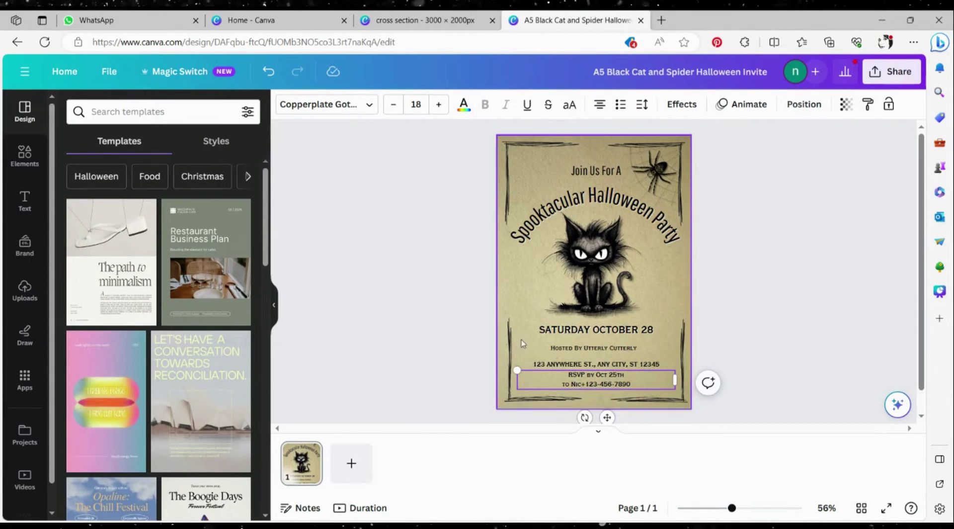
Step: Delete 'Spooktacular' from the curved title so it reads 'Halloween Party'
click(476, 291)
click(577, 199)
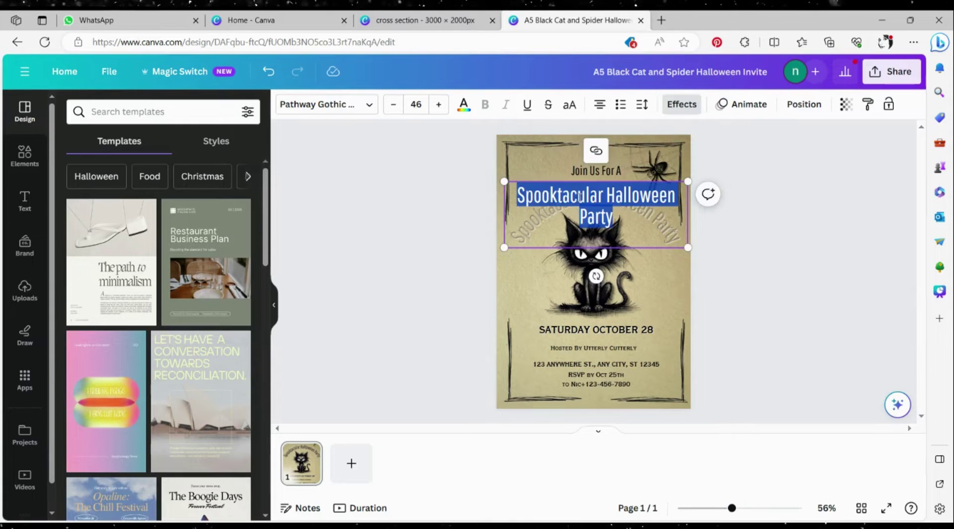
double_click(578, 197)
key(BackSpace)
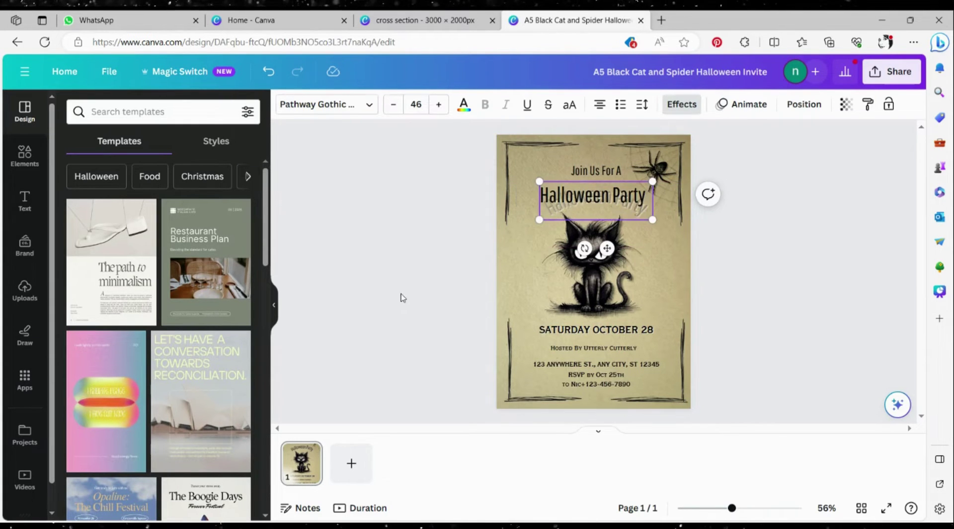
click(402, 297)
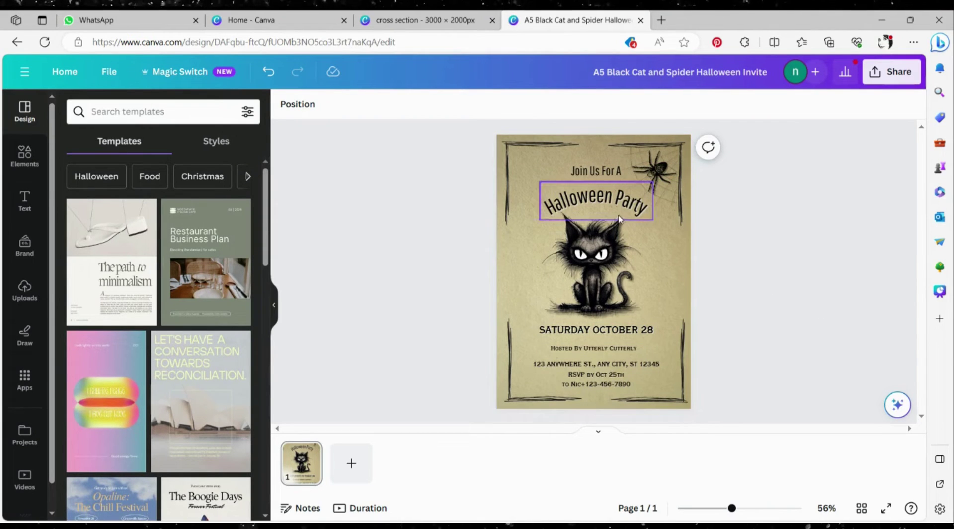
click(643, 170)
click(776, 268)
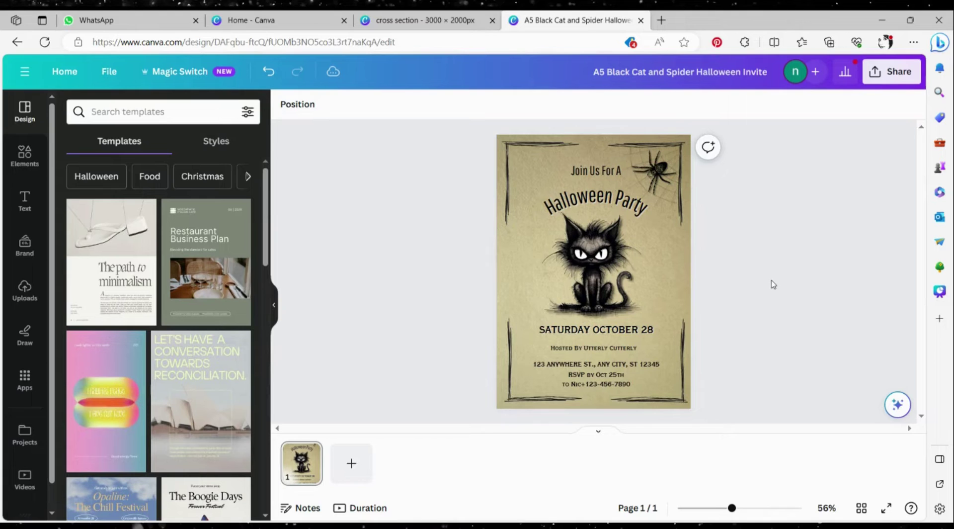
Step: Download the invite via Share > Download with file type PNG
click(898, 79)
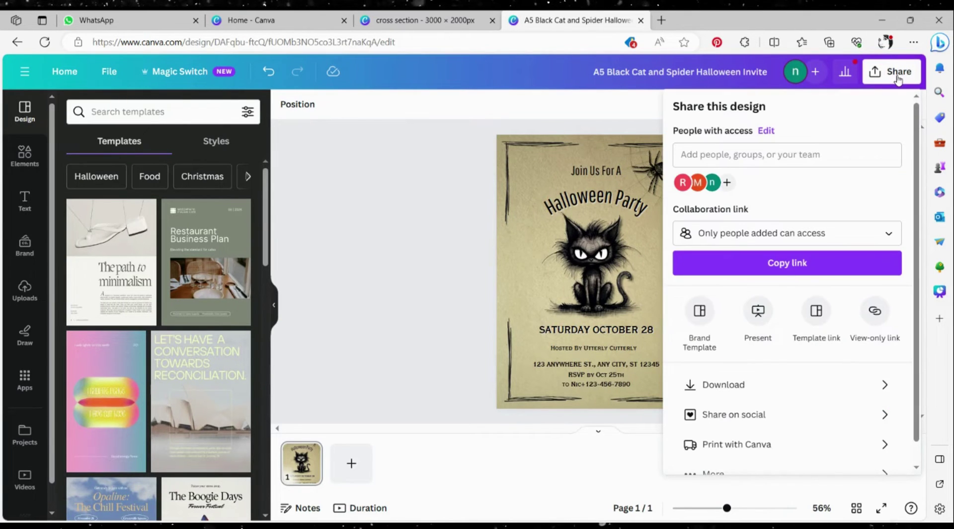
click(885, 383)
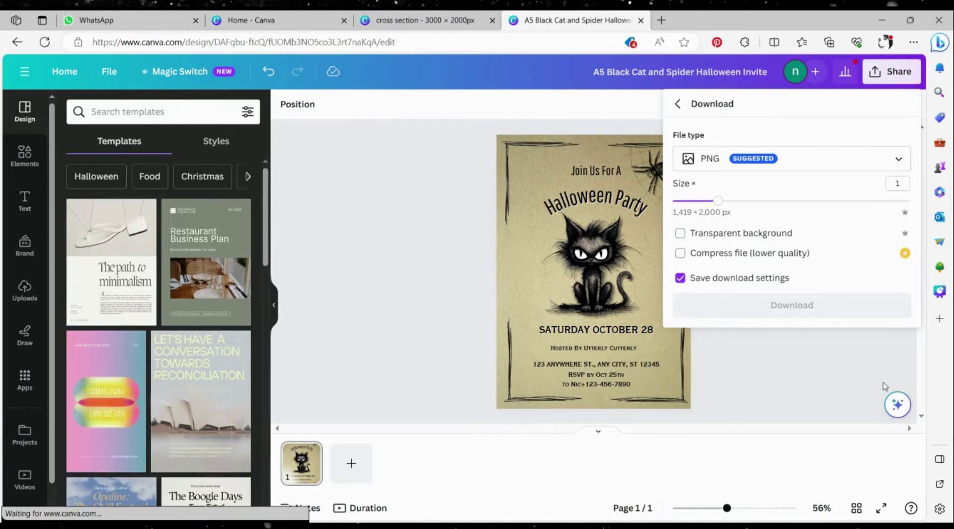
click(760, 160)
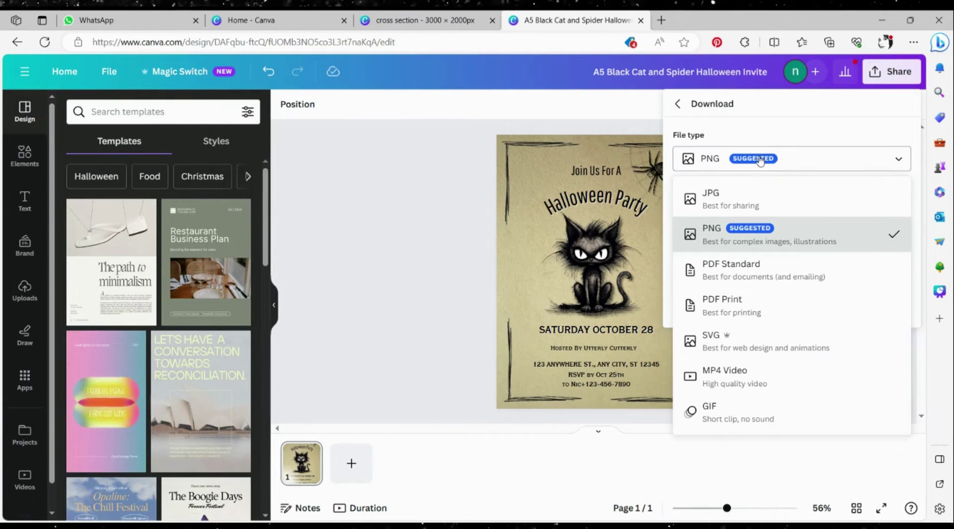
click(785, 117)
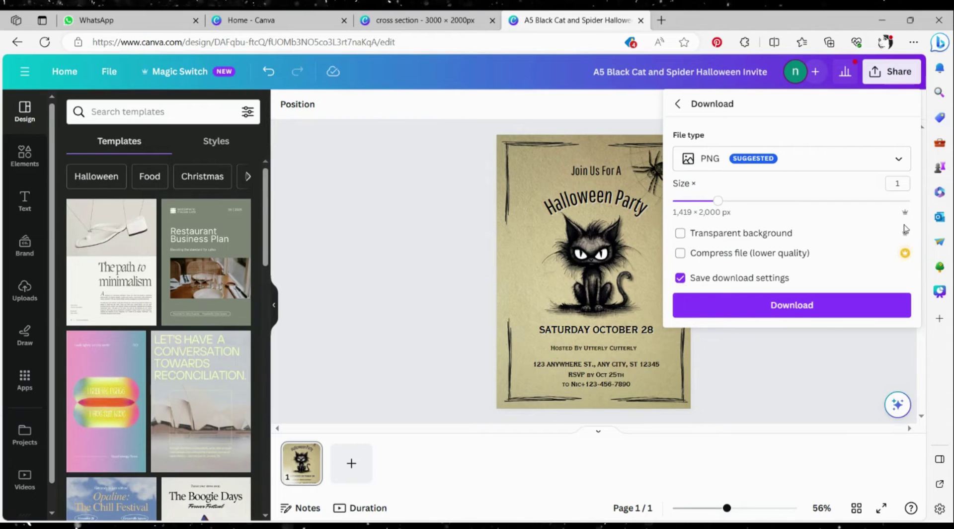
click(766, 159)
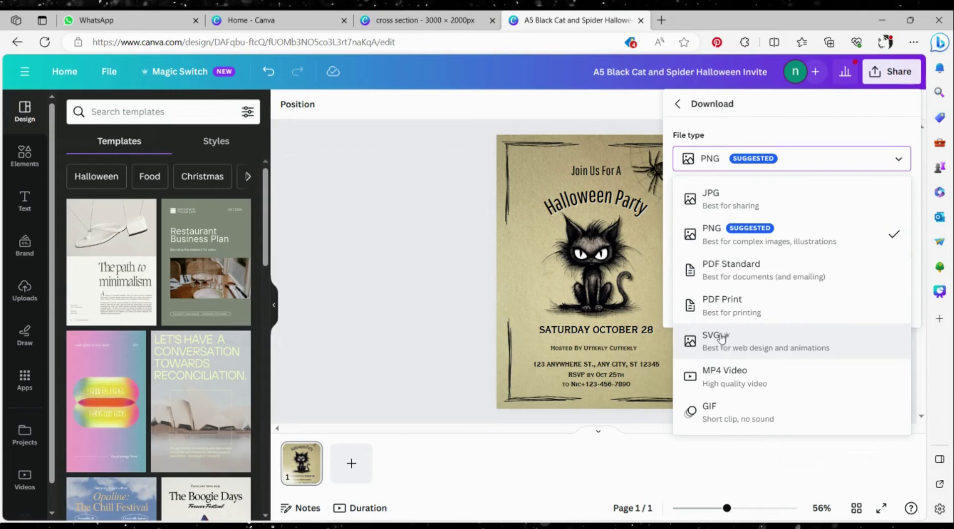
click(770, 241)
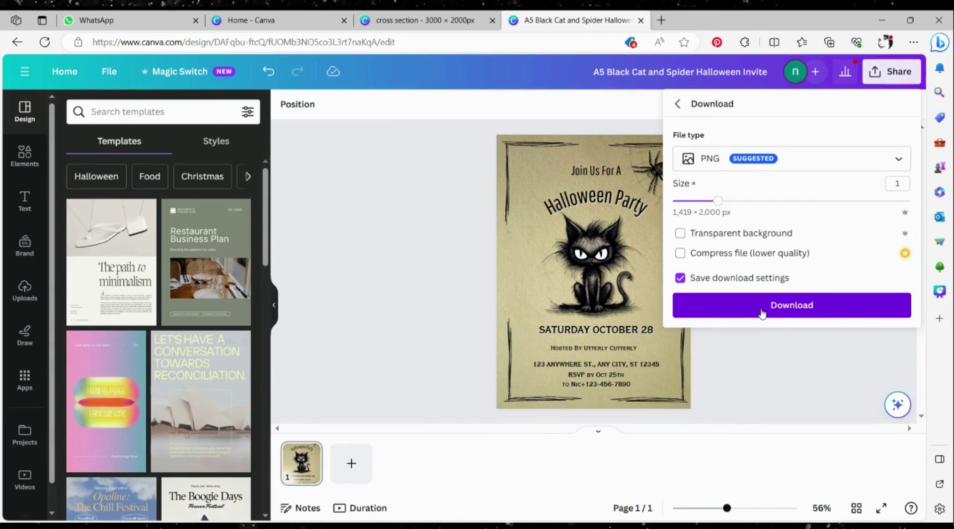
click(762, 311)
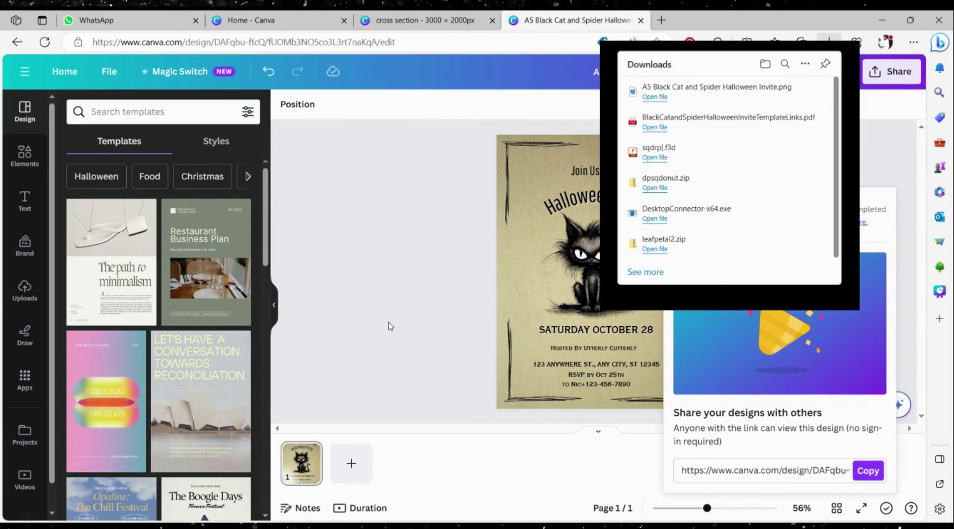
click(391, 325)
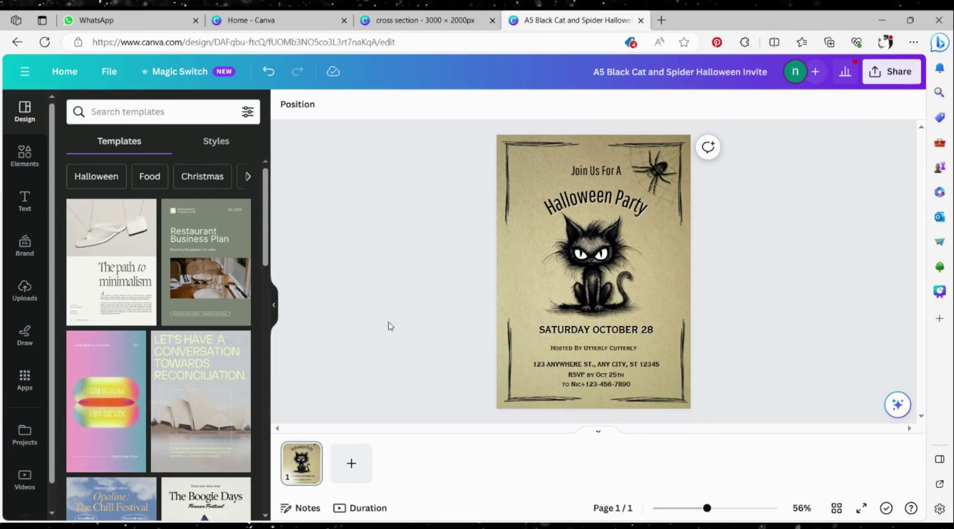